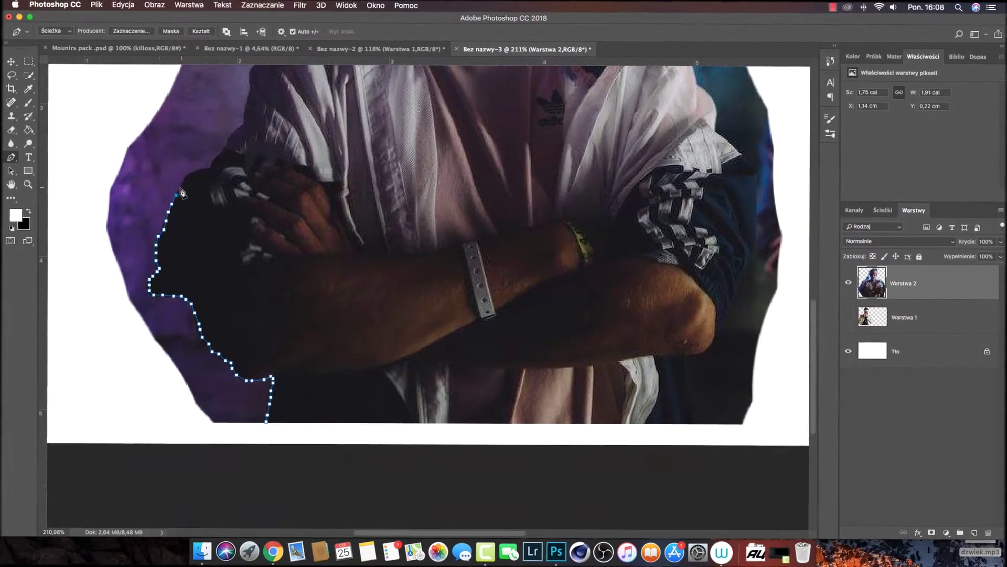
Step: Scroll the canvas up to bring the man's shoulder into view for tracing
scroll(181, 194, up, 5)
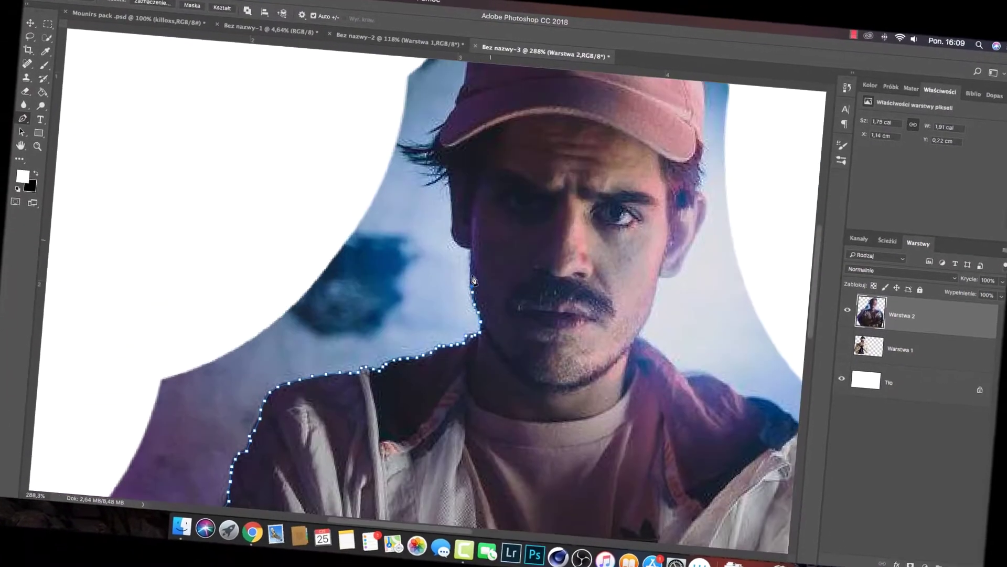
Step: Scroll further up to reveal the man's neck, hair and cap for the path
scroll(431, 186, up, 3)
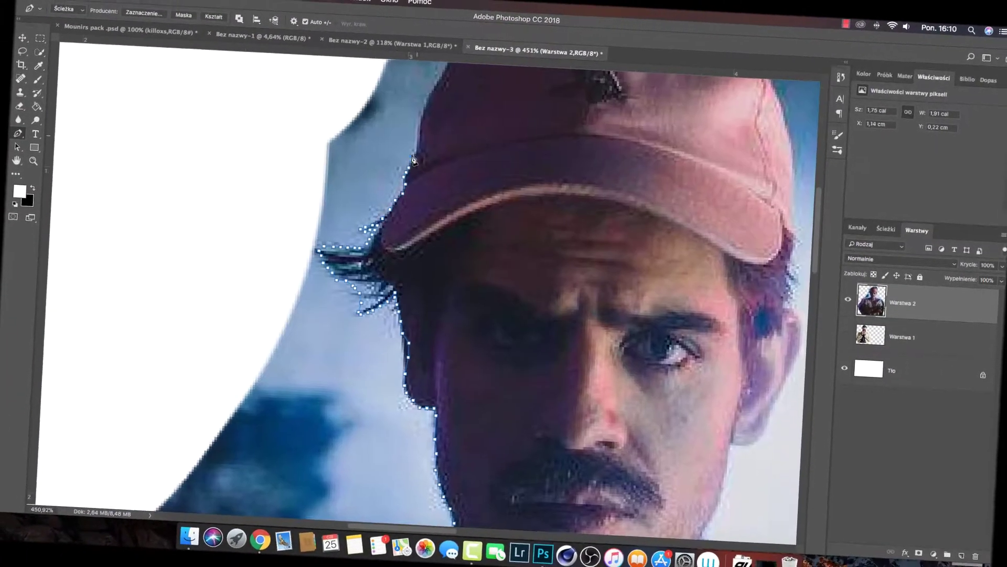